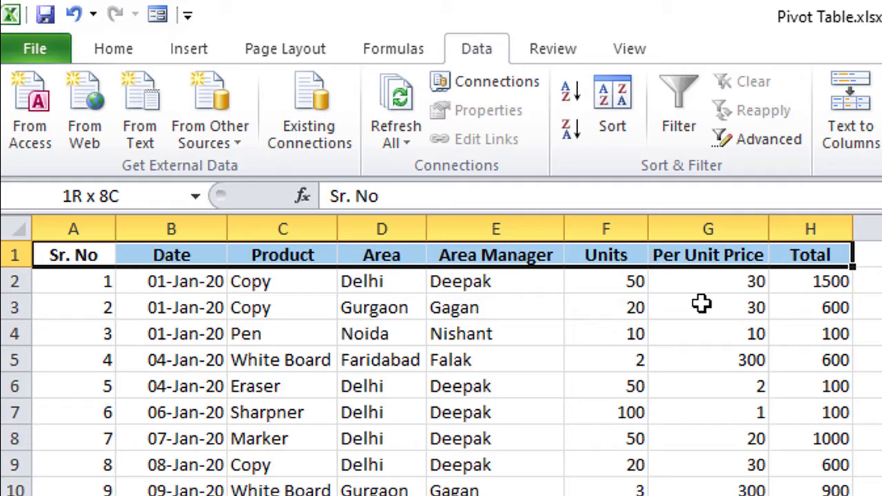
Examine the extent of the data table on Sheet1 from the header row to the last record
key("ctrl+shift+Down")
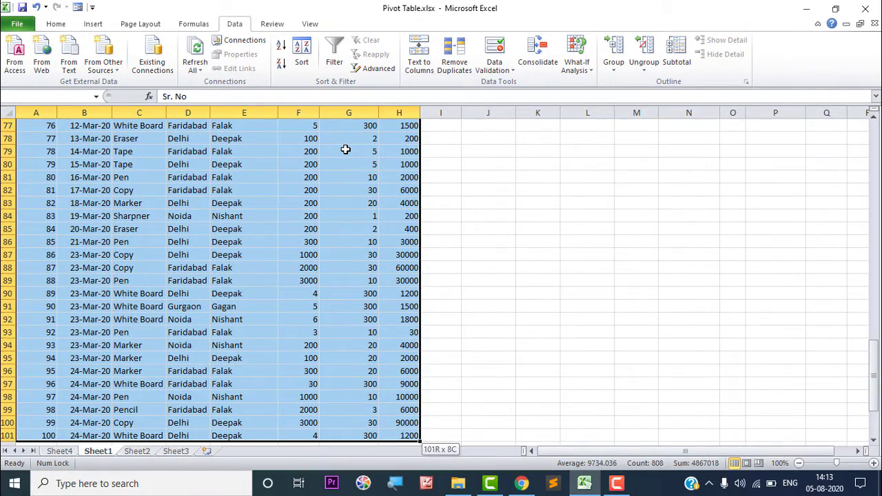
key("shift+Up")
key("shift+Up")
key("shift+Up")
key("shift+Up")
key("shift+Up")
key("shift+Up")
key("shift+Up")
key("shift+Up")
key("shift+Up")
key("shift+Up")
key("shift+Up")
key("shift+Up")
key("shift+Up")
key("shift+Up")
key("shift+Up")
key("shift+Up")
key("shift+Up")
key("shift+Up")
key("shift+Up")
key("shift+Up")
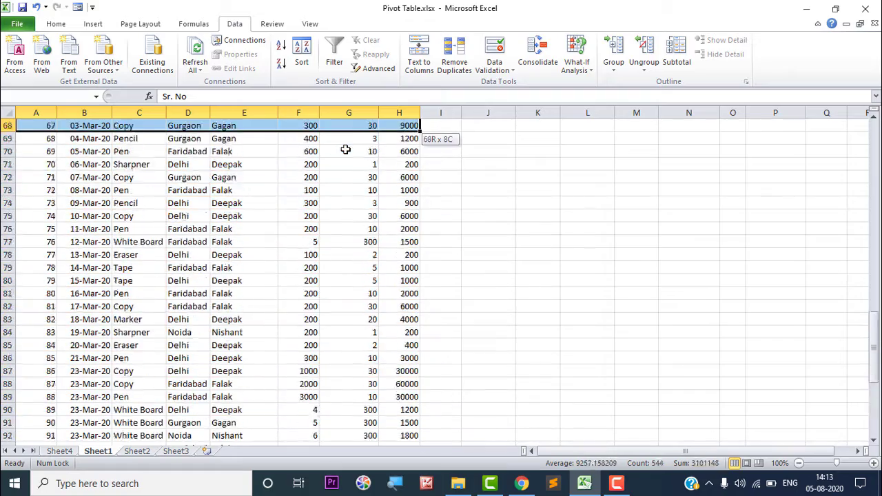
key("shift+Up")
key("shift+Up")
key("shift+Up")
key("shift+Up")
key("shift+Up")
key("shift+Up")
key("shift+Up")
key("shift+Up")
key("shift+Up")
key("shift+Up")
key("shift+Up")
key("shift+Up")
key("shift+Up")
key("shift+Up")
key("shift+Up")
key("shift+Up")
key("shift+Up")
key("shift+Up")
key("shift+Up")
key("shift+Up")
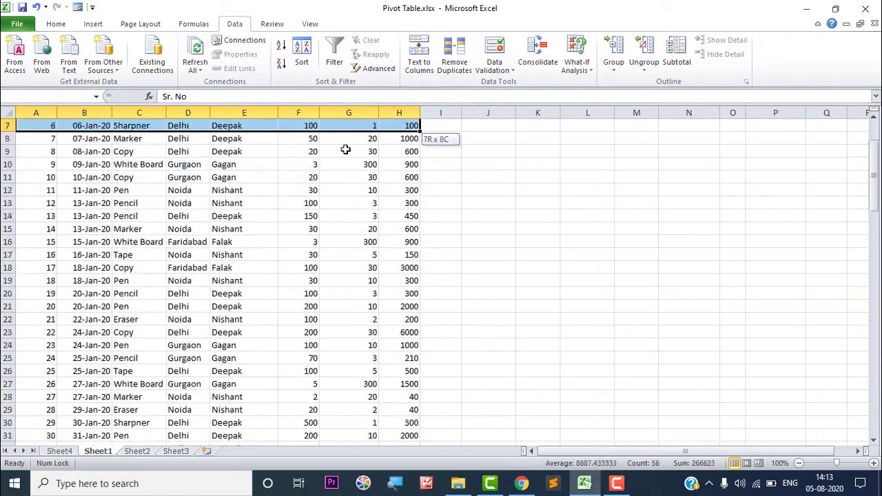
key("shift+Up")
key("shift+Up")
key("shift+Up")
key("shift+Up")
key("shift+Up")
key("shift+Up")
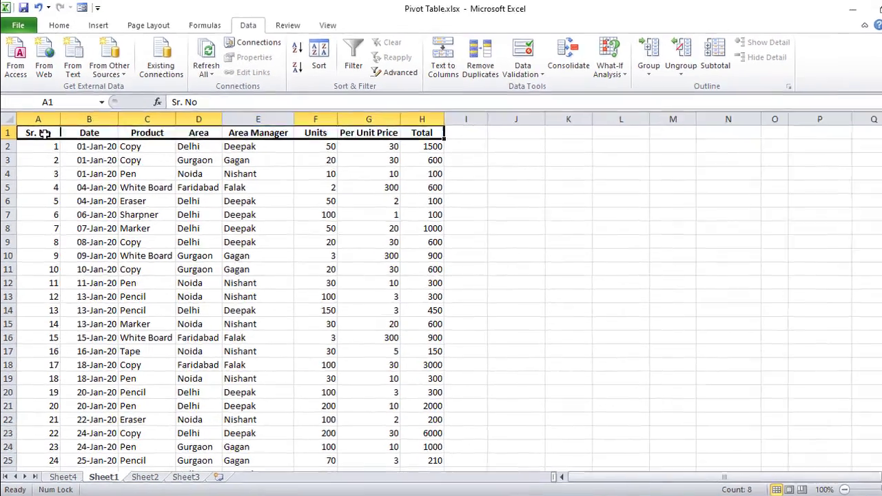
Turn on filtering for the data table and show only the Delhi manager's records in the Area Manager column
left_click(43, 133)
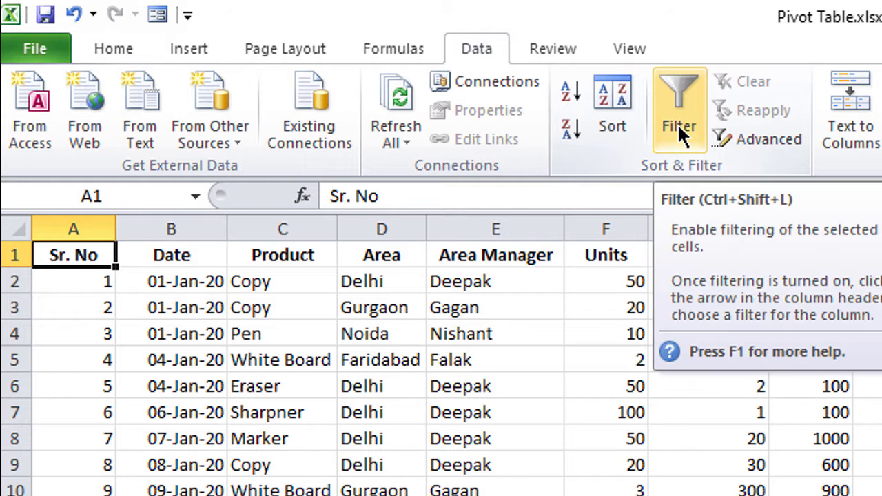
left_click(679, 130)
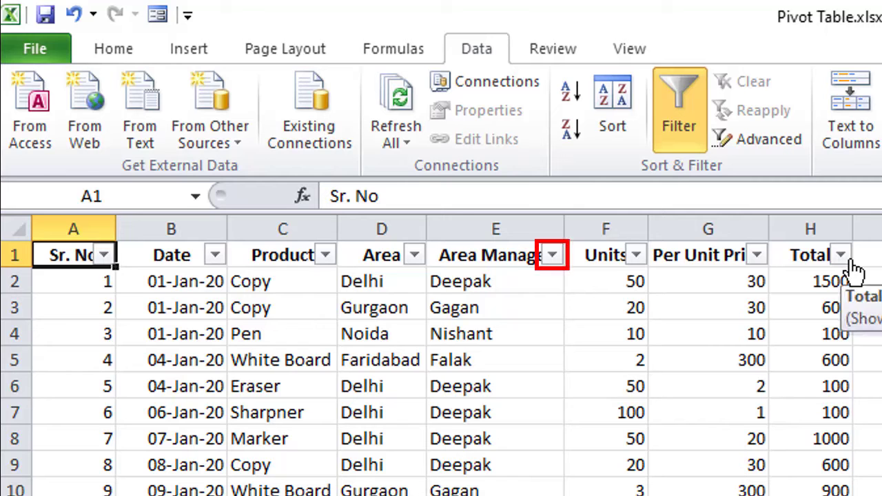
left_click(541, 260)
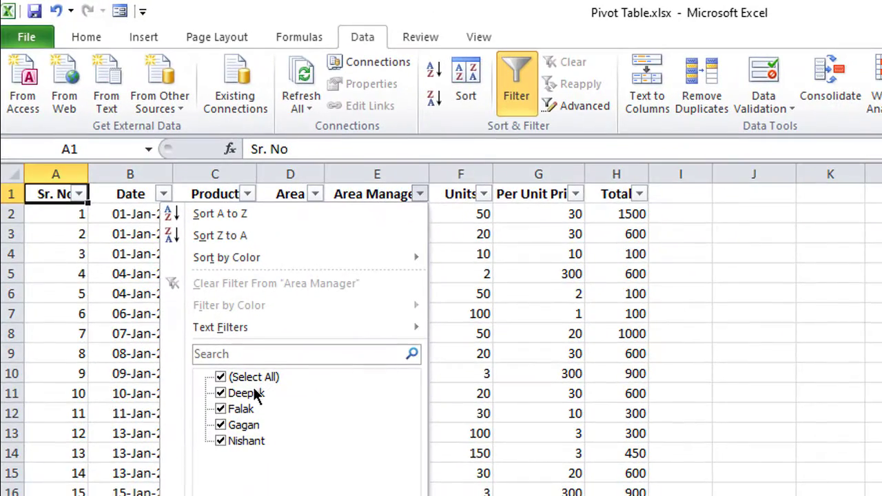
left_click(238, 377)
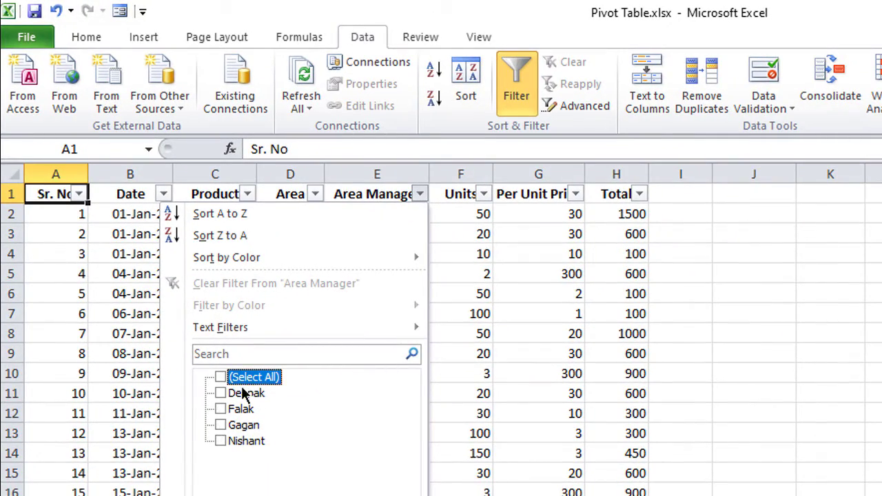
left_click(238, 393)
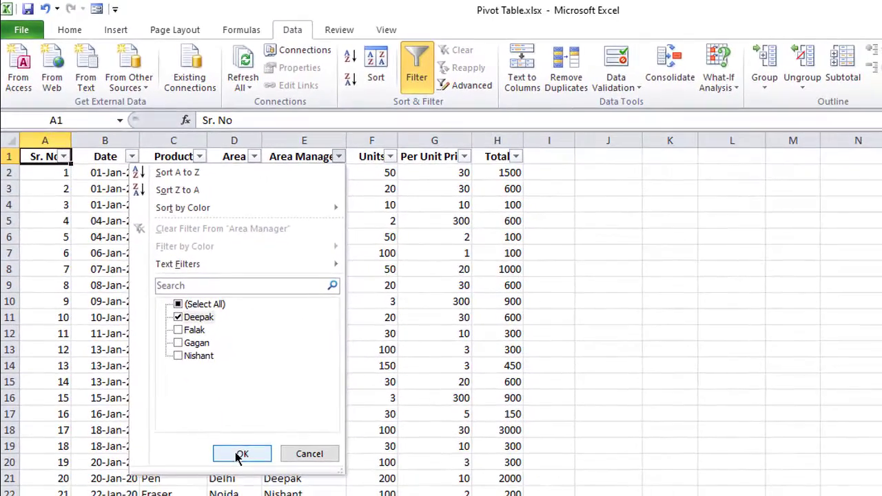
left_click(296, 495)
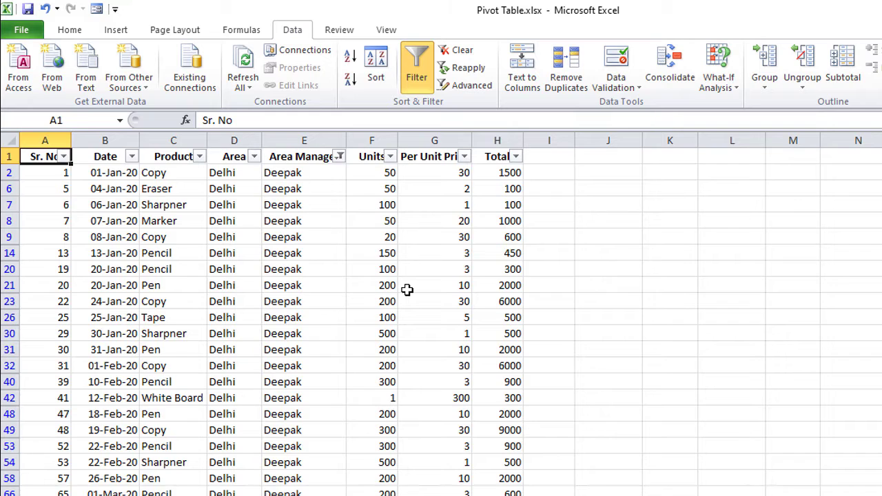
Review the filtered records and filter the Product column to show only Copy
scroll(408, 290, "down", 6)
scroll(408, 290, "up", 6)
left_click(199, 157)
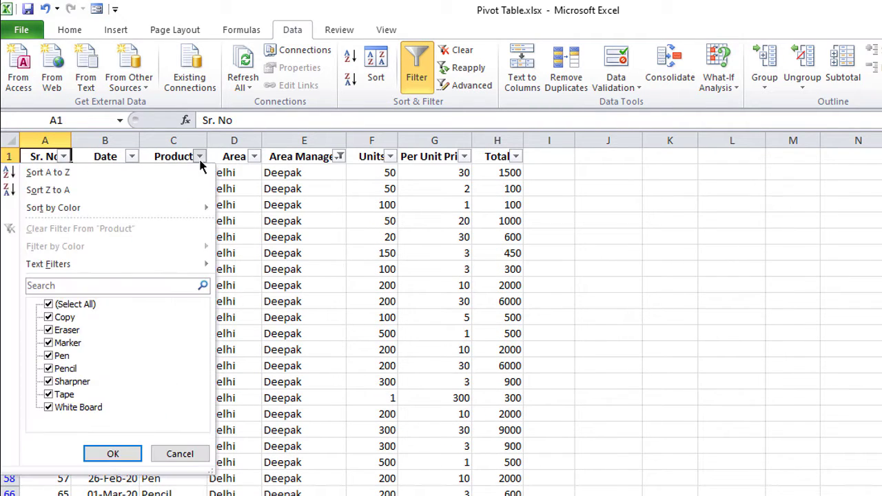
left_click(69, 304)
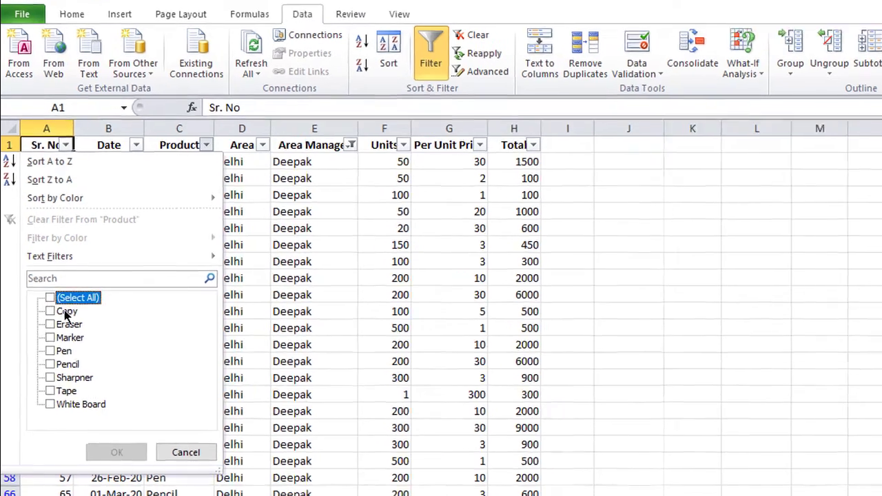
left_click(60, 318)
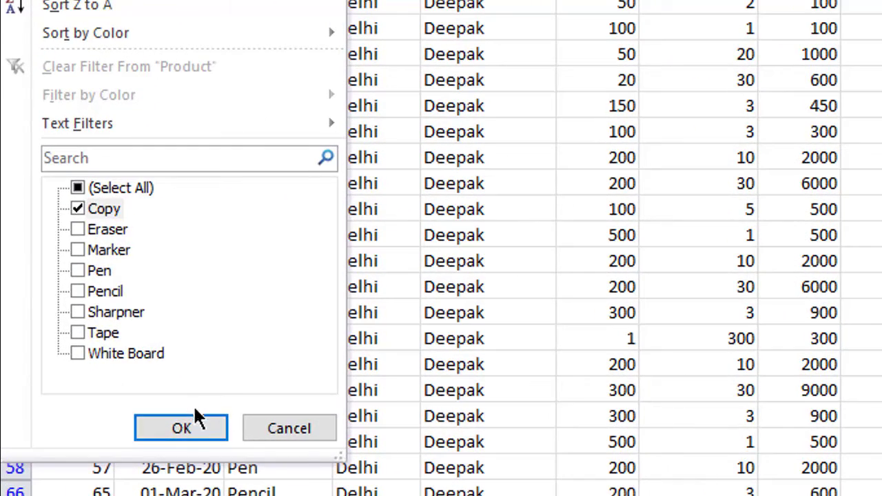
left_click(187, 424)
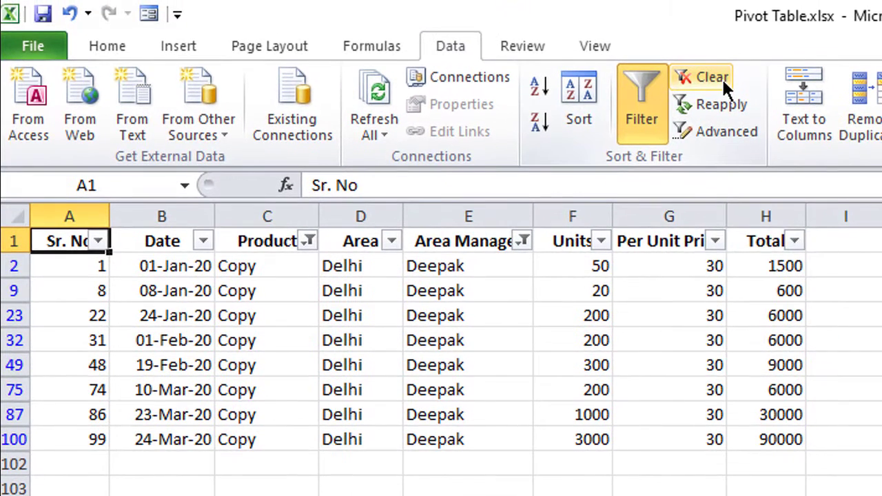
Clear all column filters and turn off filtering for the table
left_click(721, 78)
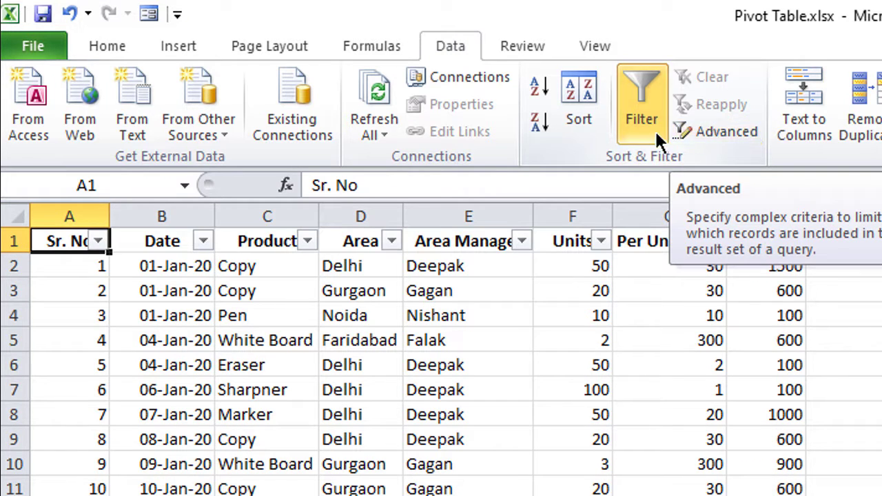
left_click(631, 122)
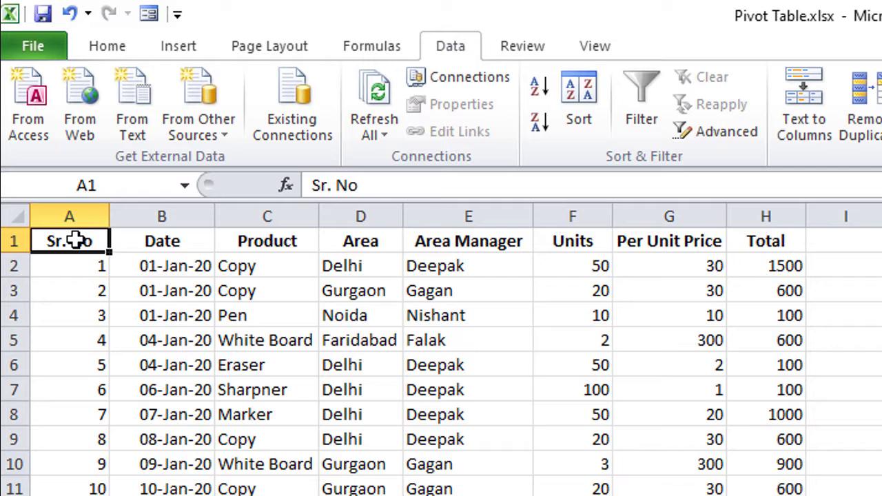
Insert four blank rows above the table's header row
left_click_drag(77, 240, 14, 309)
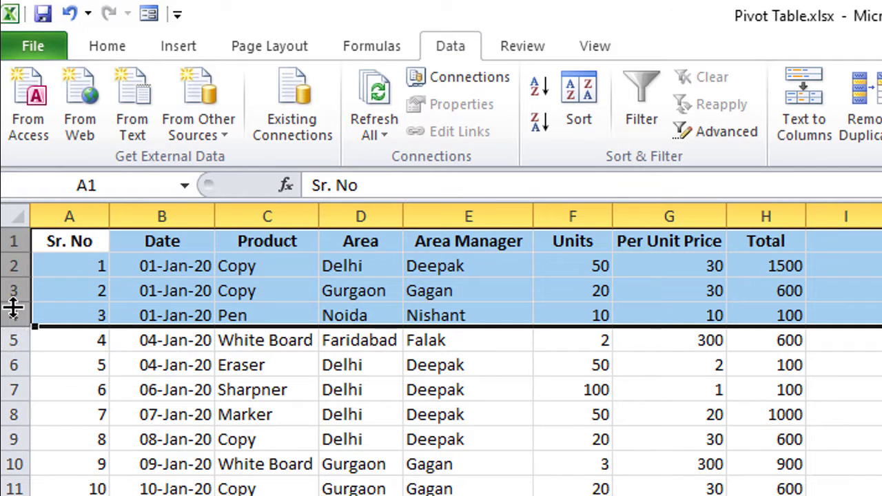
right_click(14, 309)
left_click(107, 467)
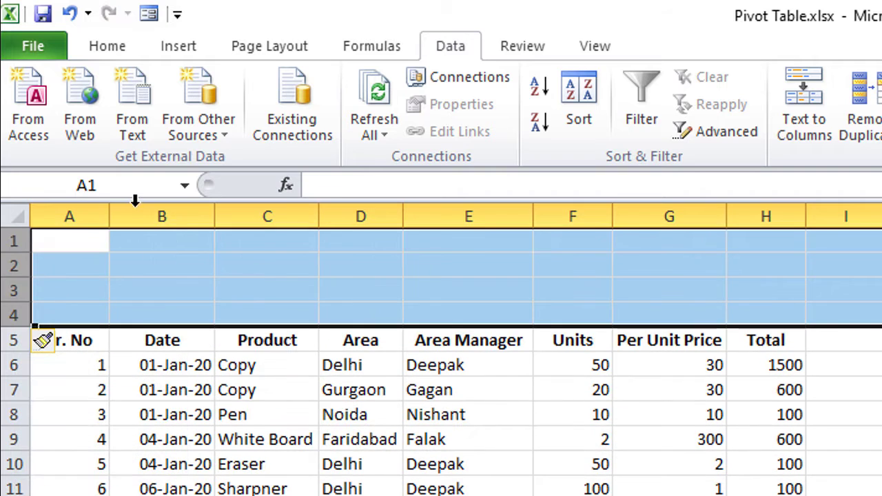
left_click(67, 238)
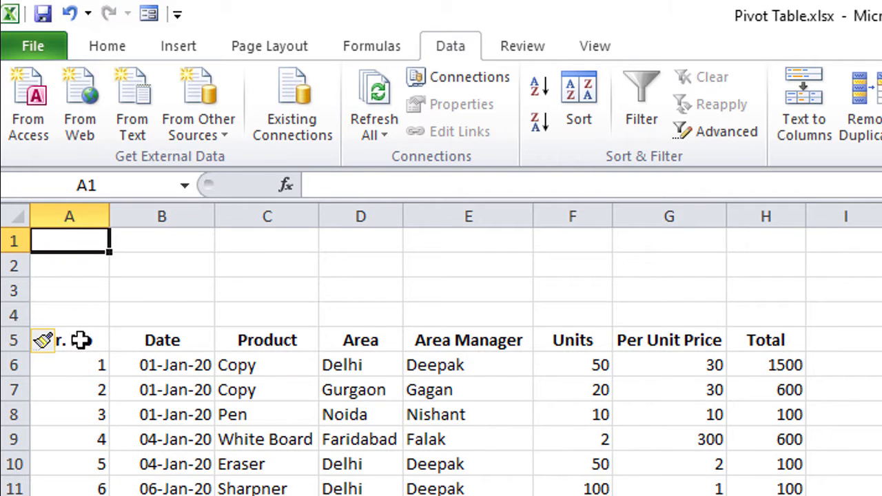
Copy the table headers from A5:H5 into row 1, starting at A1, to head the criteria range
left_click_drag(81, 338, 772, 343)
key("ctrl+c")
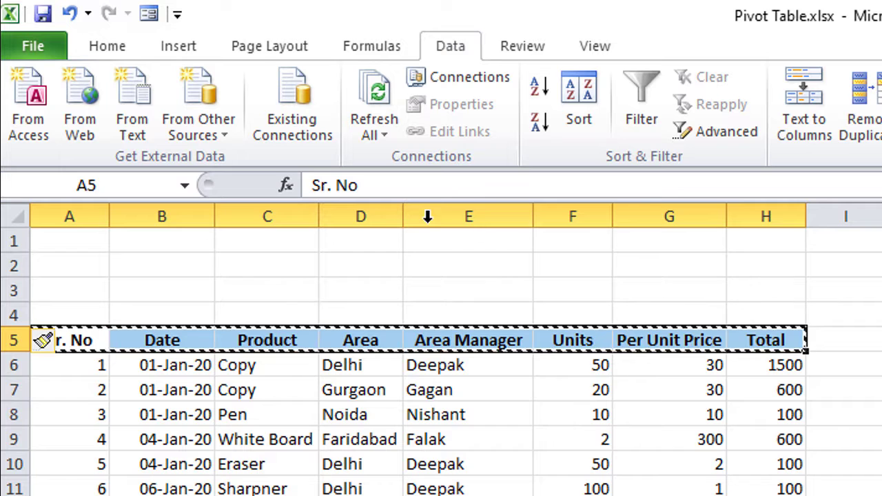
left_click(93, 243)
key("ctrl+v")
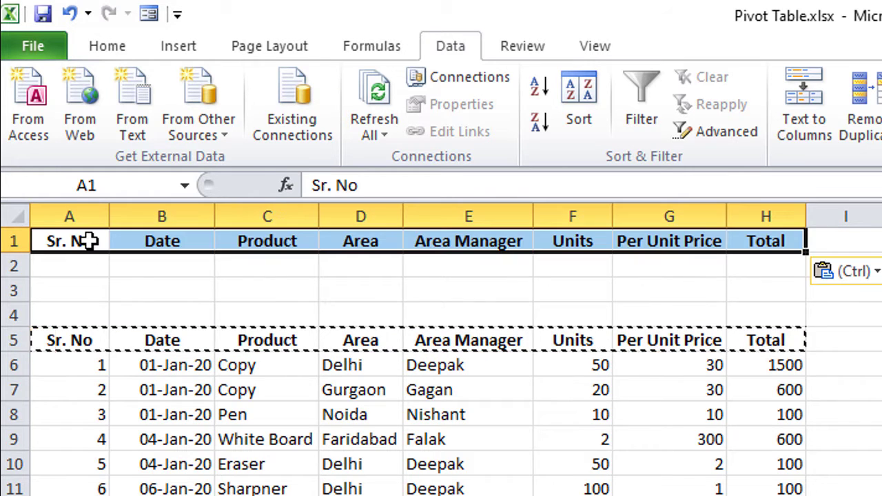
Enter the Delhi area manager's name as the Area Manager criterion in cell E2
left_click(502, 268)
type("d")
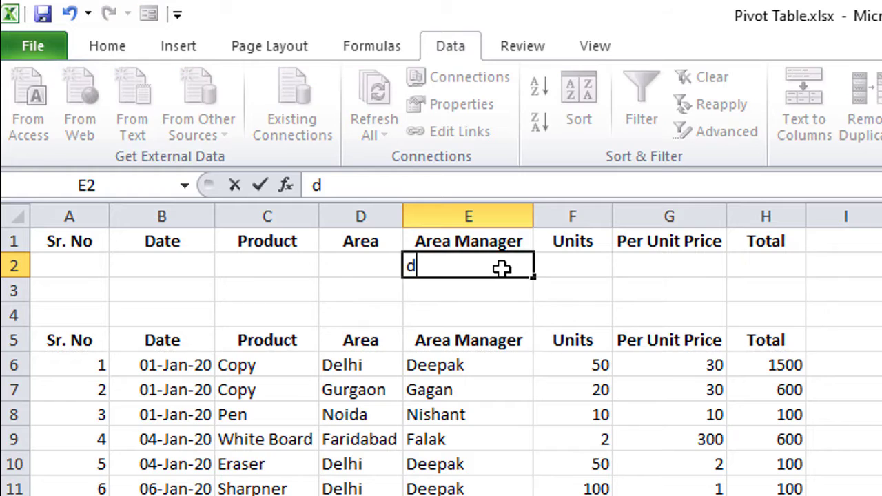
key("BackSpace")
type("d")
key("BackSpace")
type("Deepak")
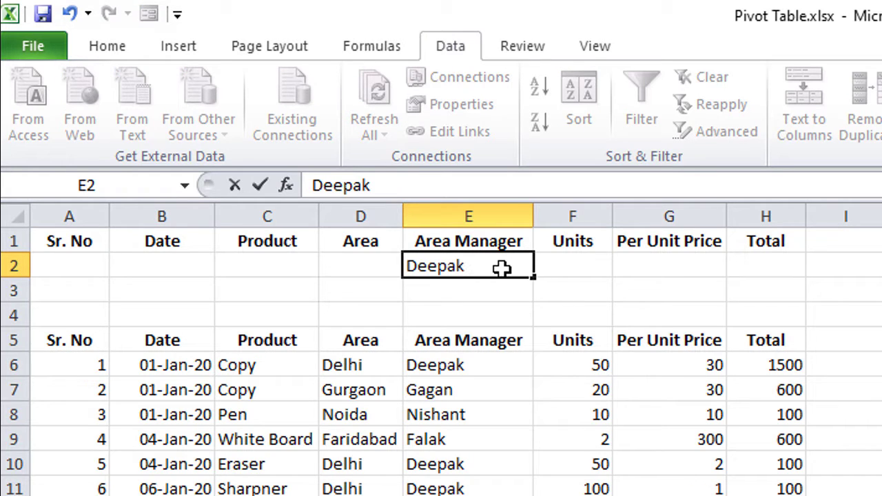
Enter Copy as the Product criterion in cell C2
left_click(247, 260)
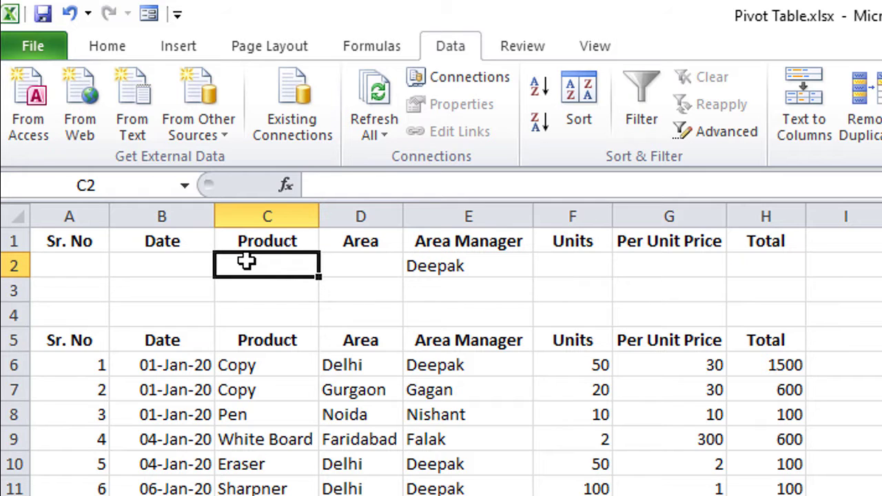
type("Copy")
key("Return")
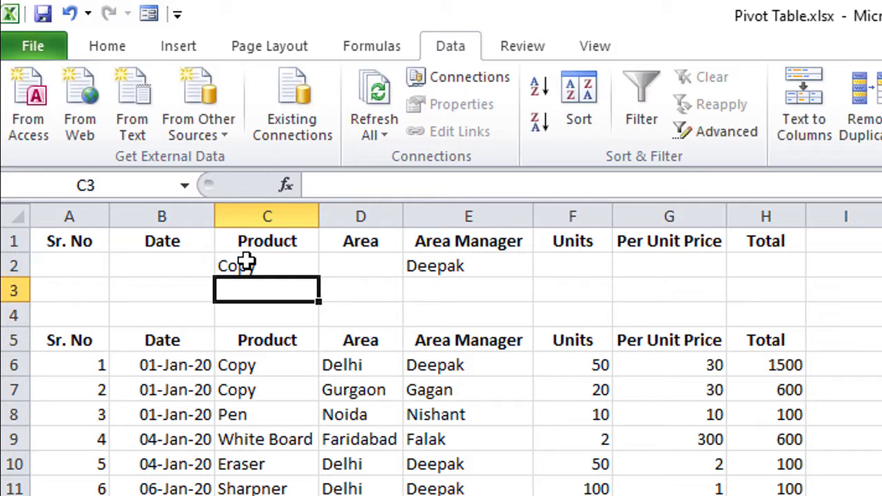
left_click(287, 263)
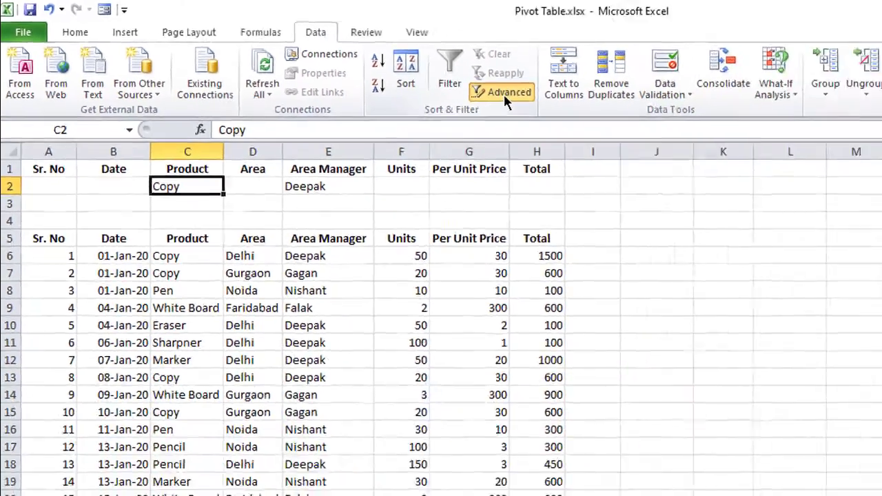
Set up an Advanced Filter on A5:H105 that copies to another location, with A1:H2 as the criteria range
left_click(504, 94)
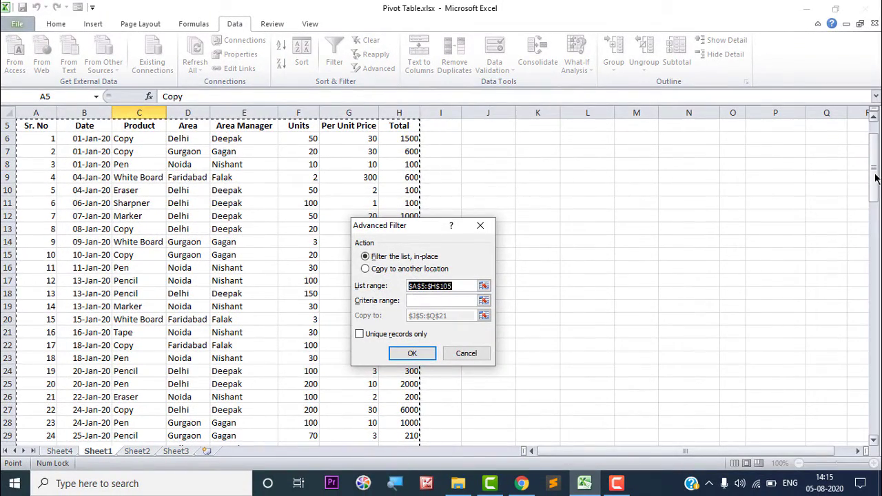
mouse_move(874, 172)
left_mouse_down()
mouse_move(874, 400)
mouse_move(879, 169)
left_mouse_up()
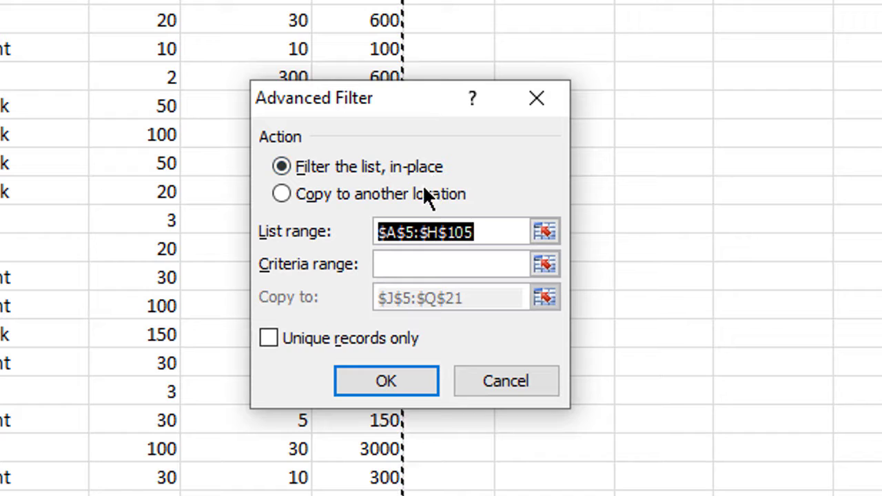
left_click(415, 194)
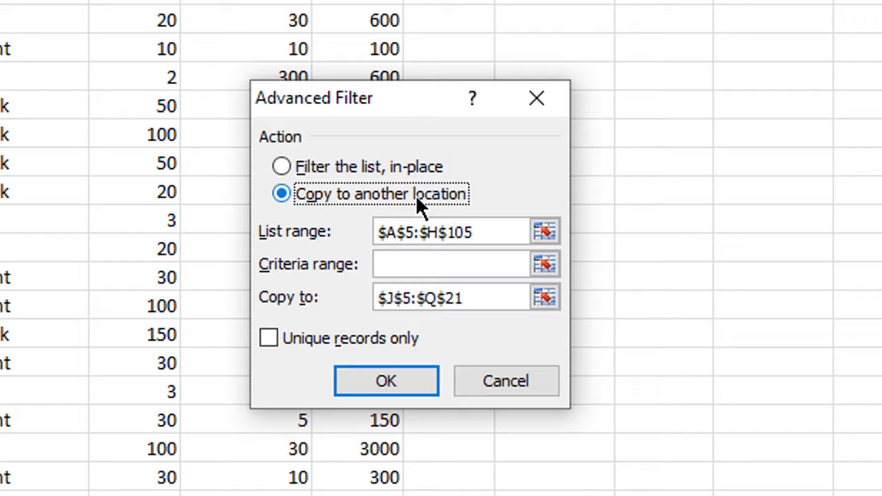
left_click(424, 266)
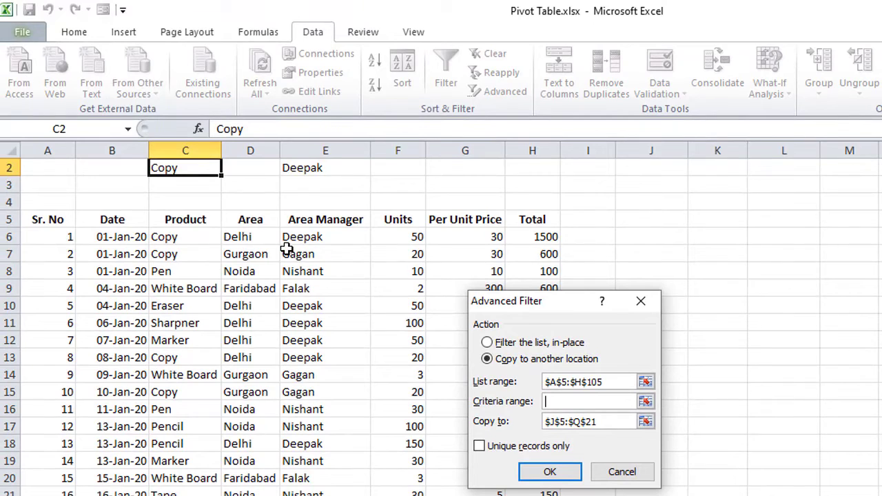
scroll(286, 250, "up", 1)
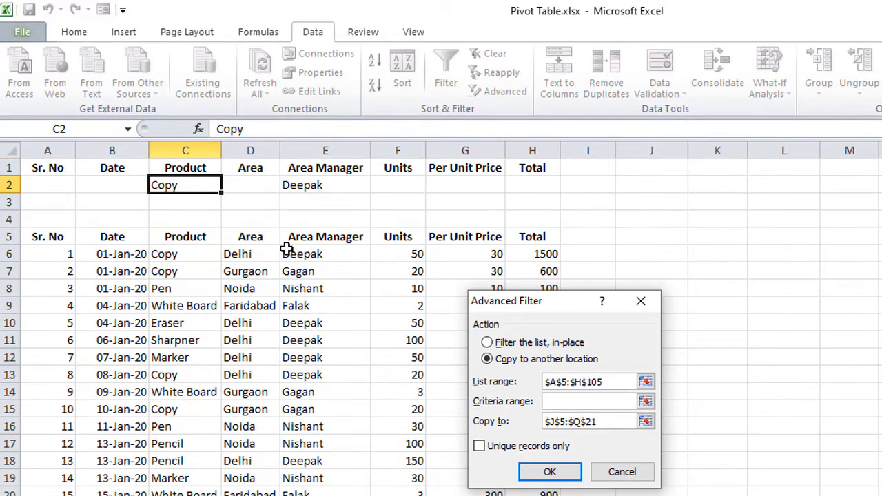
left_click_drag(61, 170, 524, 191)
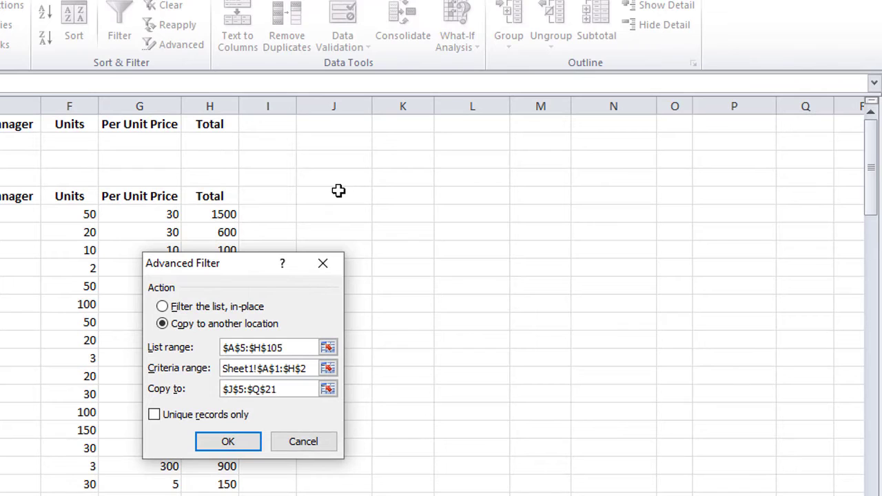
Set the copy destination to the Sheet1!Extract range starting at J5, limit it to unique records, and run the Advanced Filter
left_click_drag(338, 191, 819, 477)
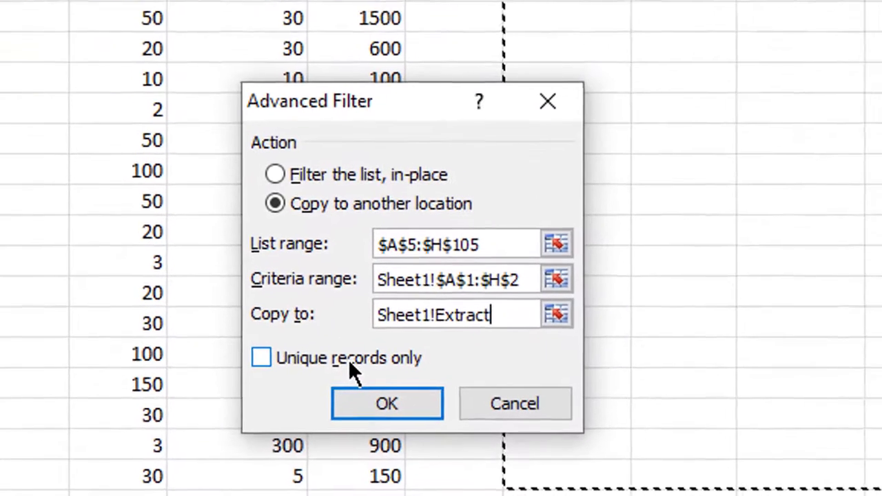
left_click(205, 417)
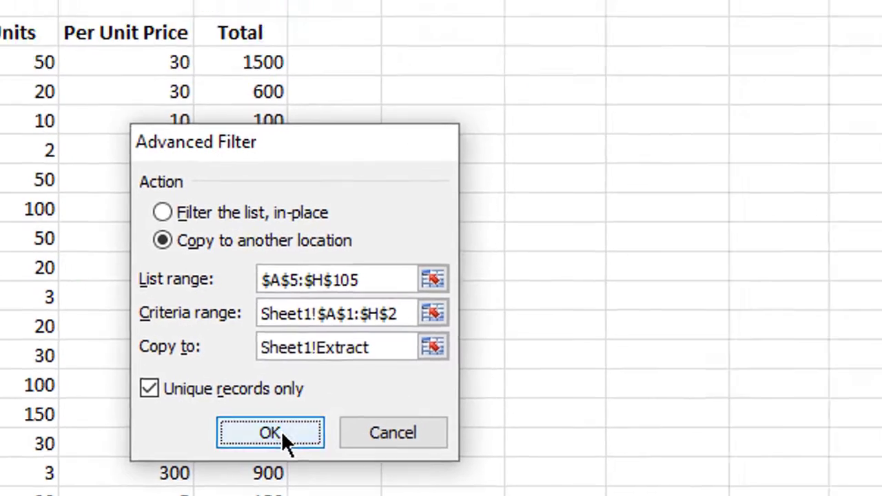
left_click(417, 402)
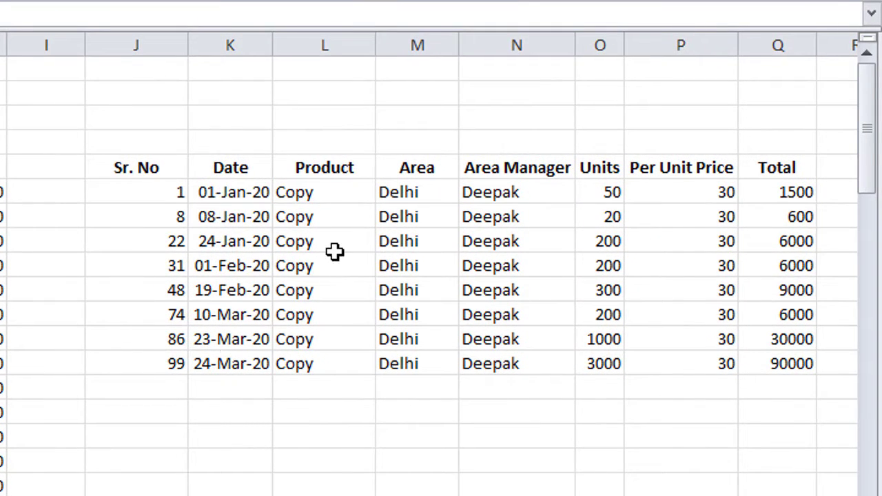
Change the Product criterion in cell C2 to Pencil
left_click_drag(145, 171, 764, 356)
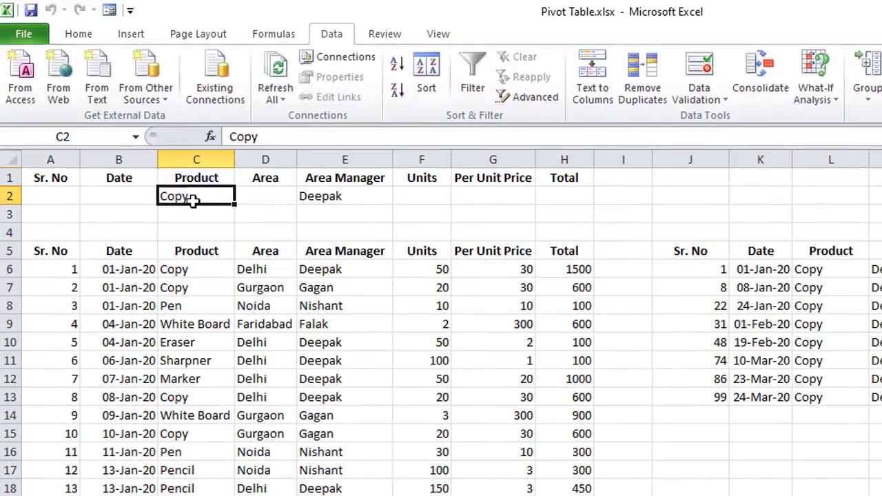
type("Pencil")
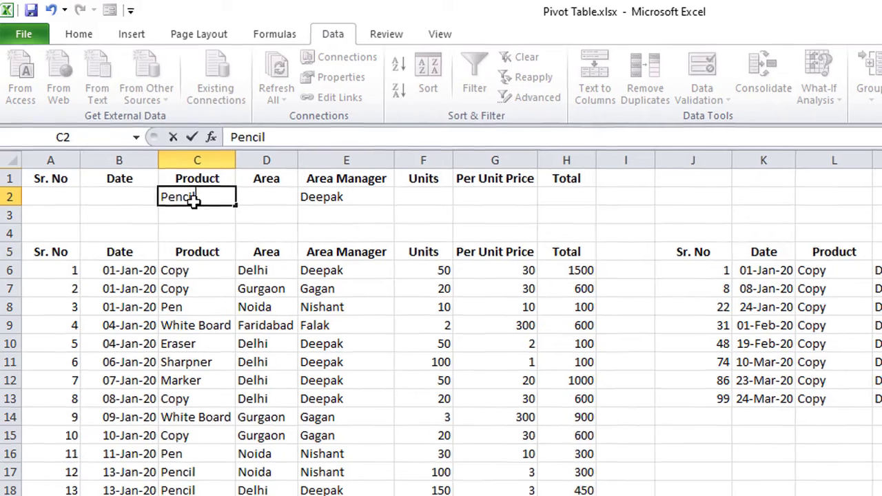
key("Return")
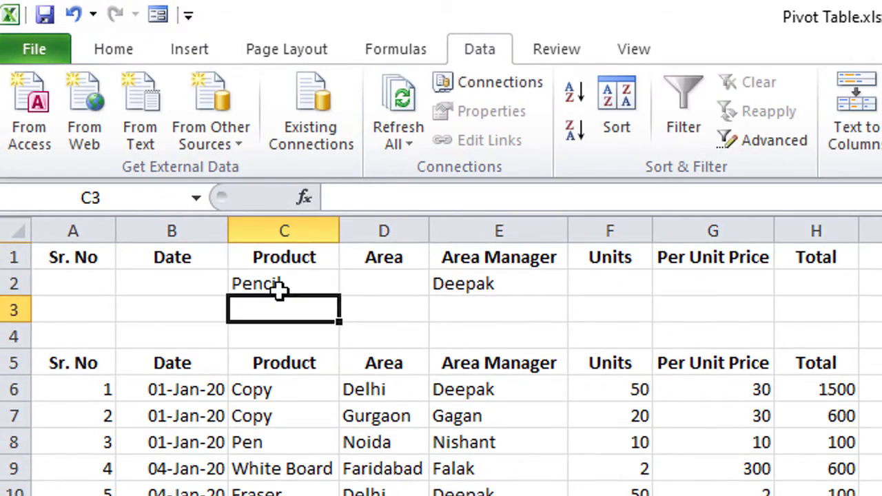
Run an Advanced Filter on A5:H105 with criteria A1:H2, copying unique records to J5:Q21, and select the extracted Product values
left_click(782, 139)
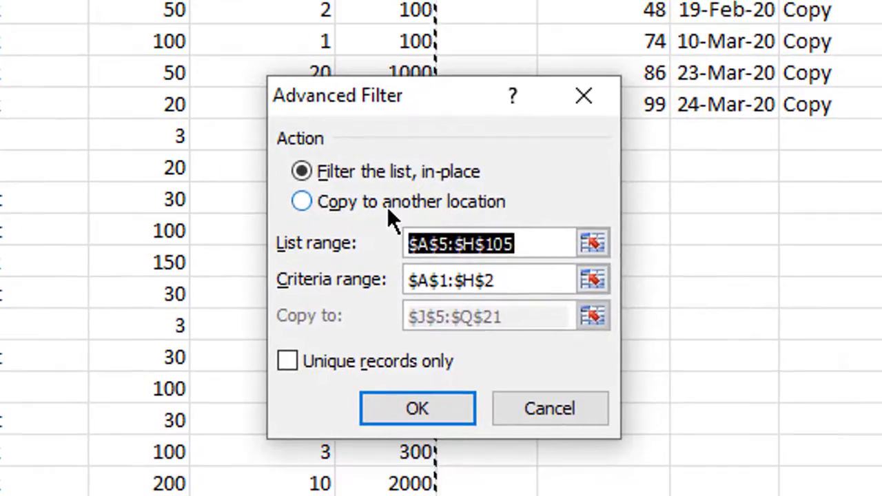
left_click(307, 204)
left_click(290, 381)
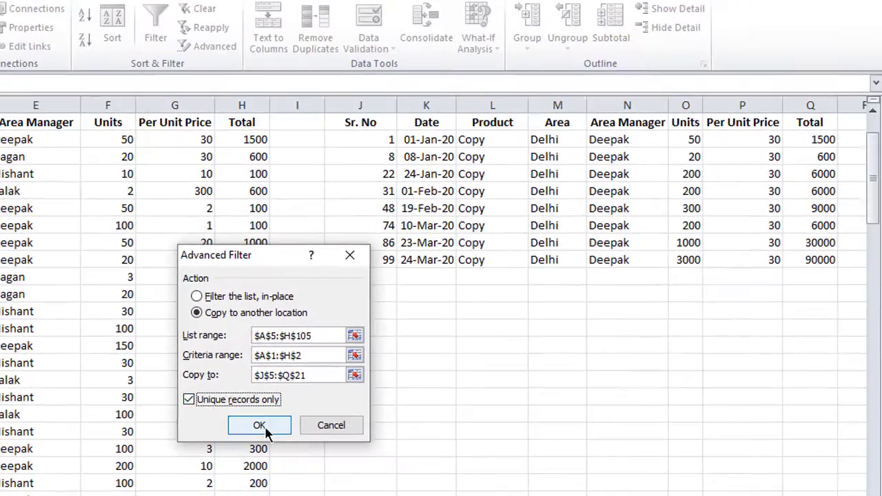
left_click(348, 416)
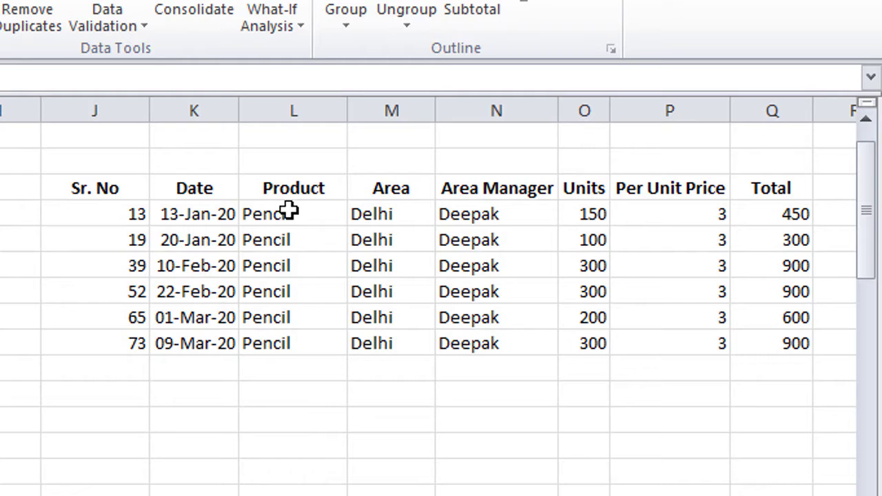
left_click_drag(290, 214, 290, 342)
scroll(290, 341, "up", 1)
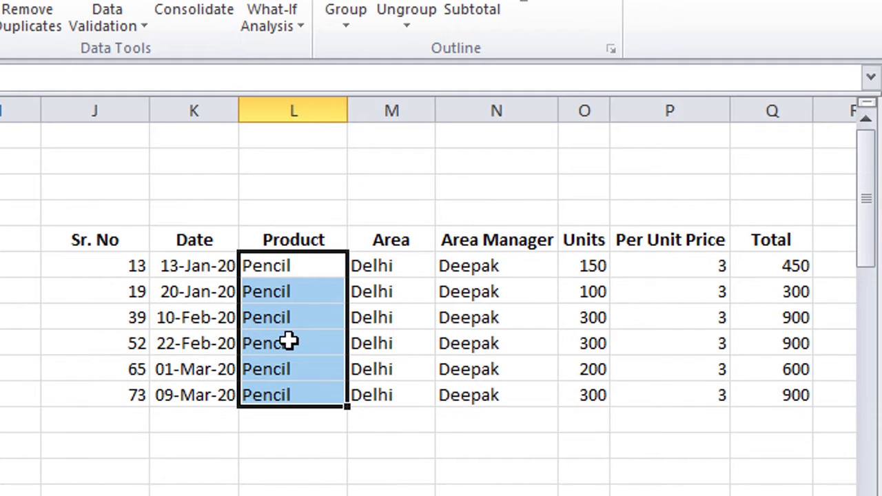